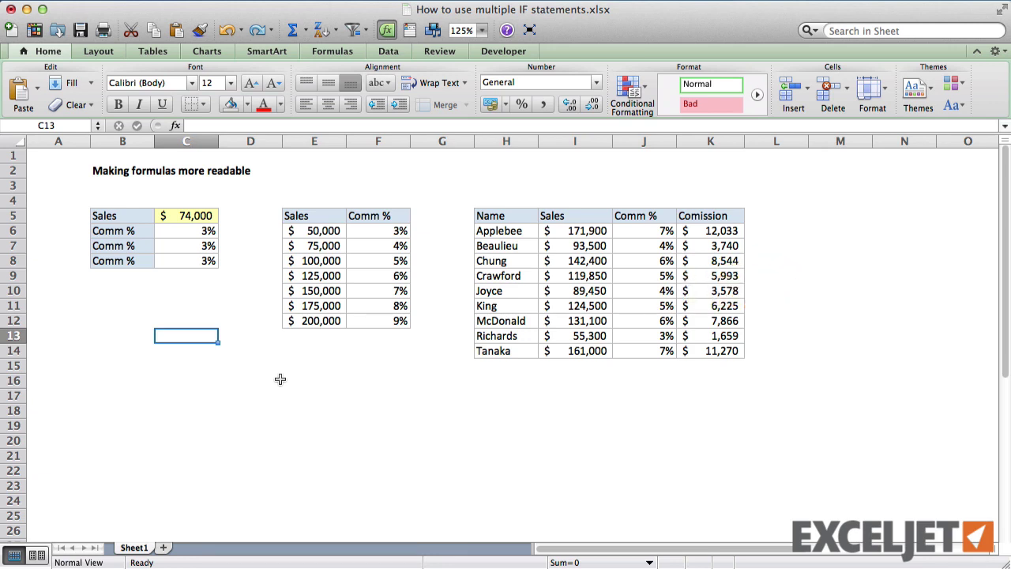
Enter 100000, then 200000, as the sales figure in C5, and move down to C6.
left_click(189, 217)
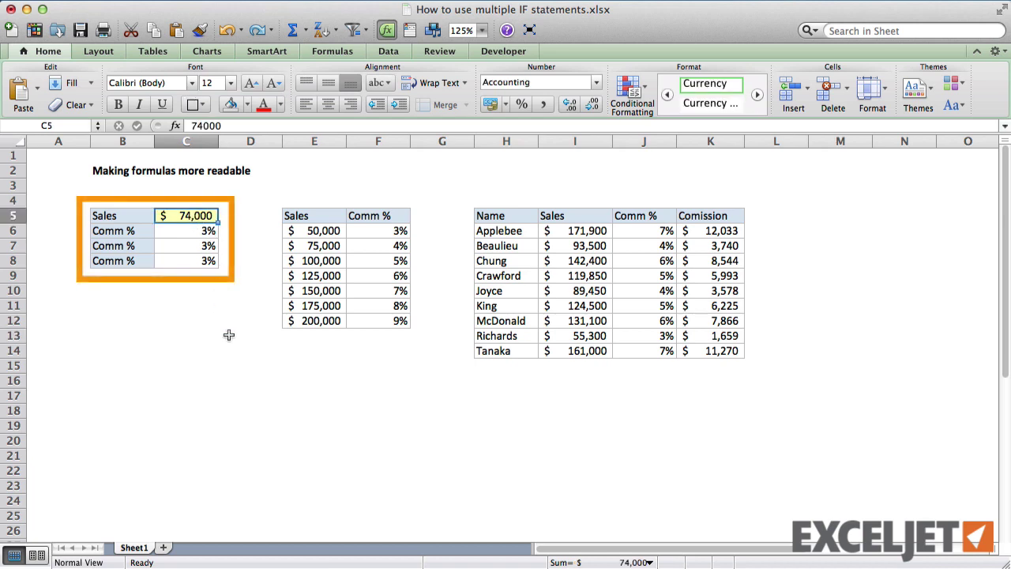
type("100000")
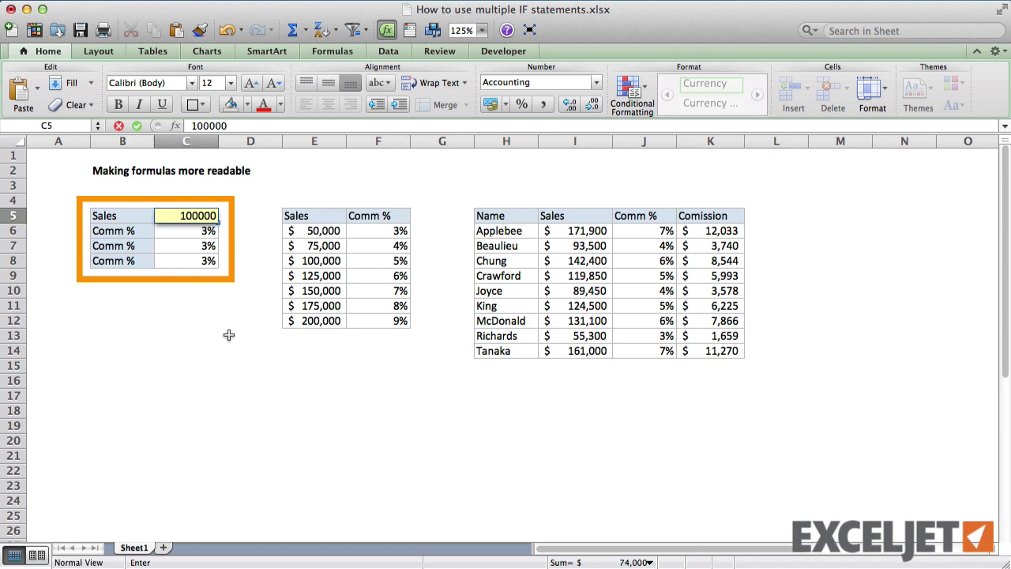
key("Return")
type("20")
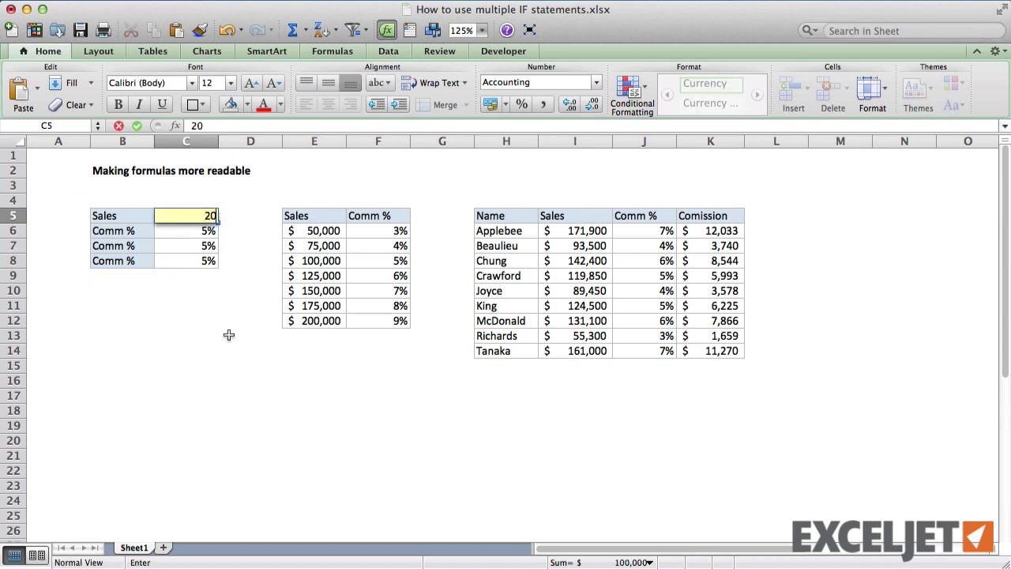
type("0000")
key("Return")
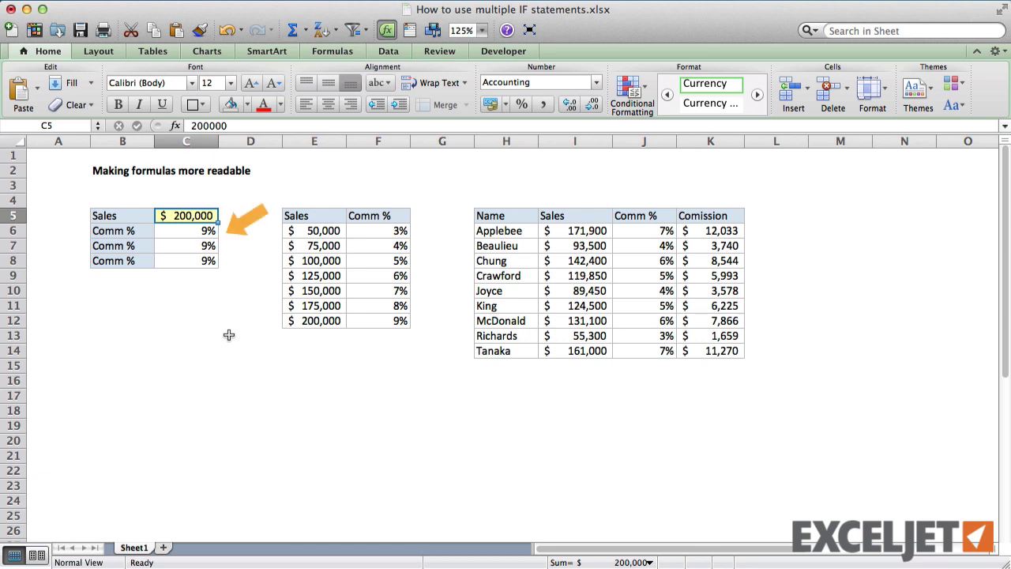
key("Down")
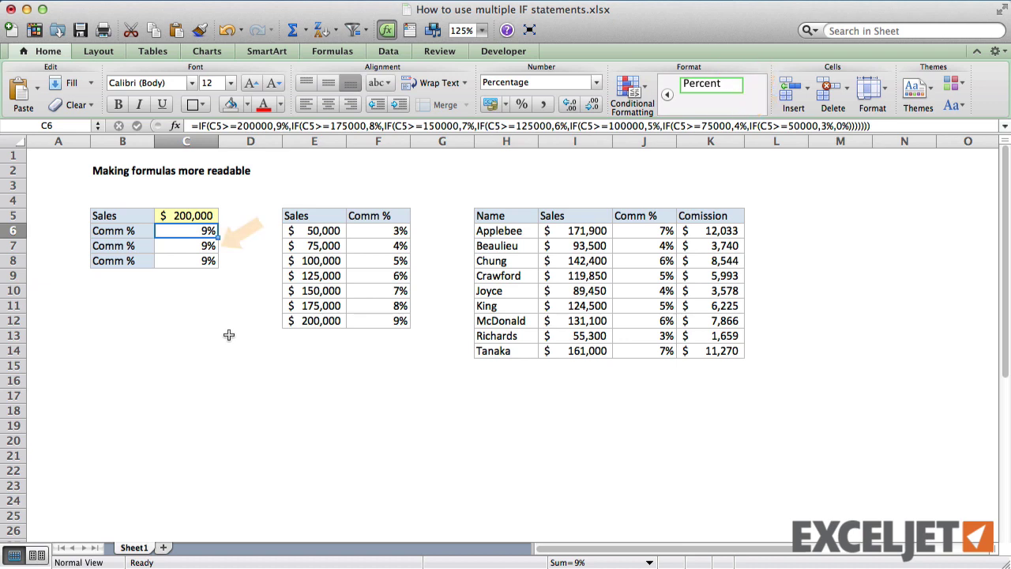
Select C7 and start editing its nested IF commission formula in the formula bar.
key("Down")
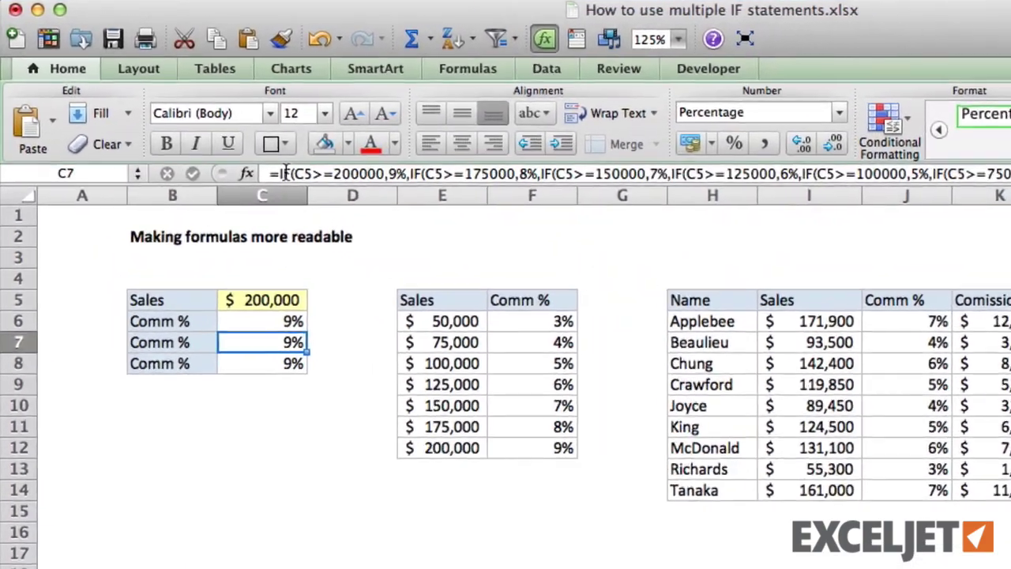
left_click(284, 172)
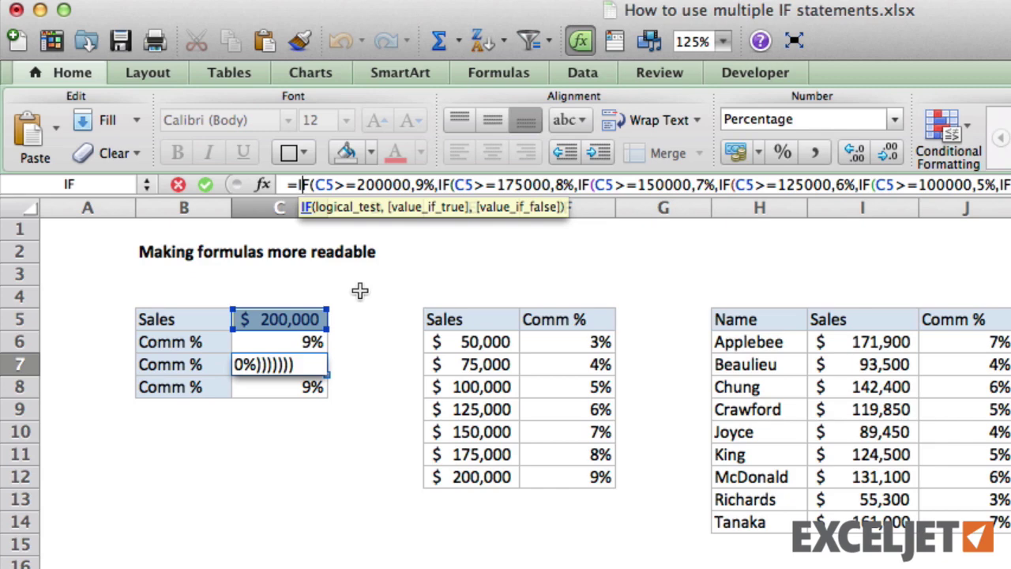
left_click(353, 211)
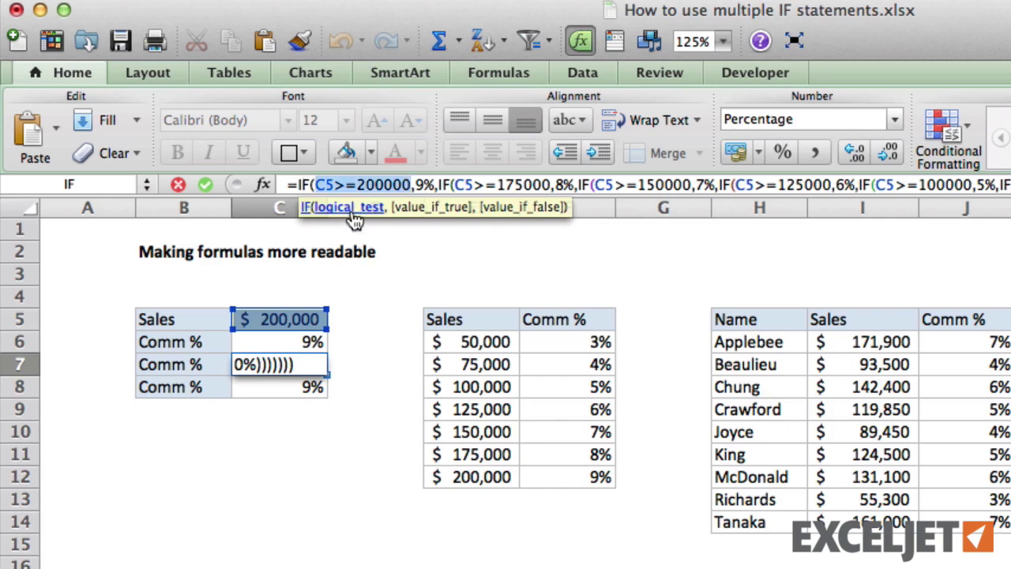
left_click(433, 209)
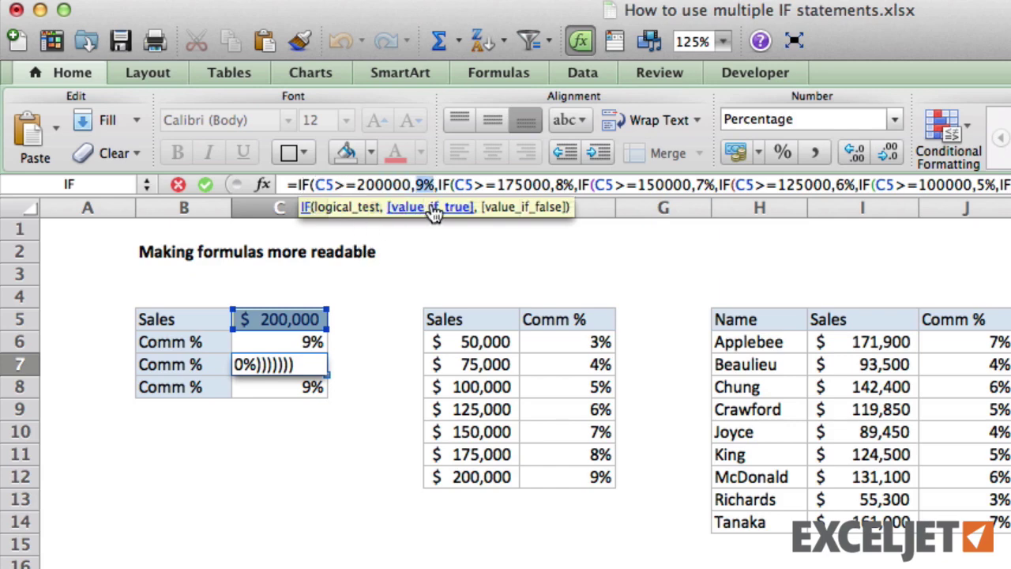
left_click(523, 207)
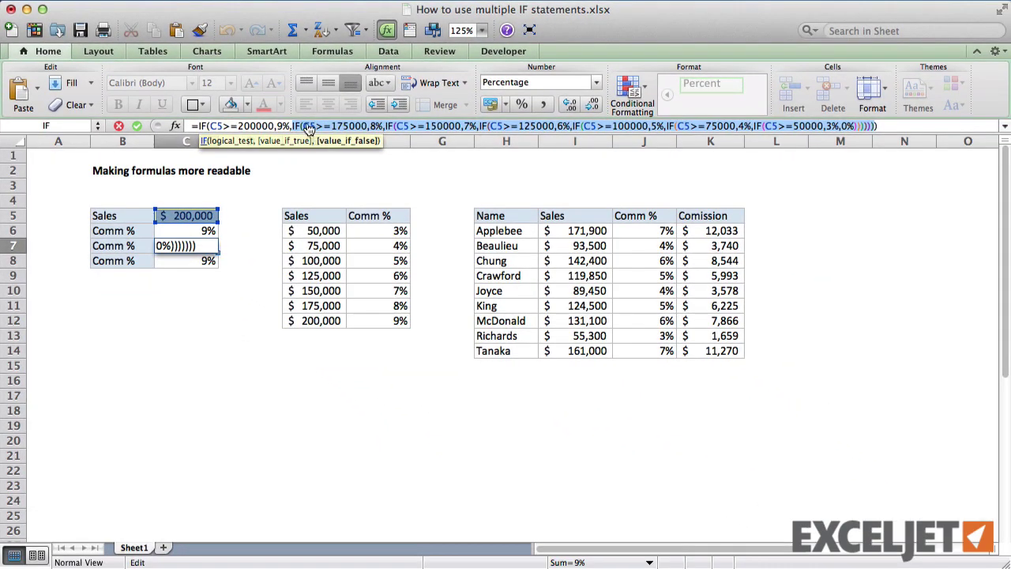
left_click(310, 126)
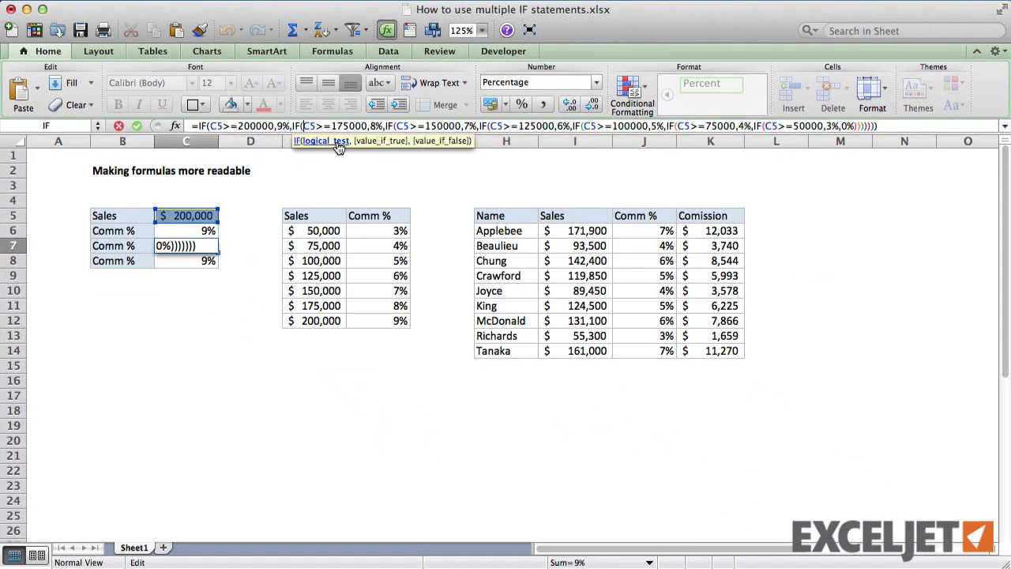
left_click(338, 142)
left_click(377, 141)
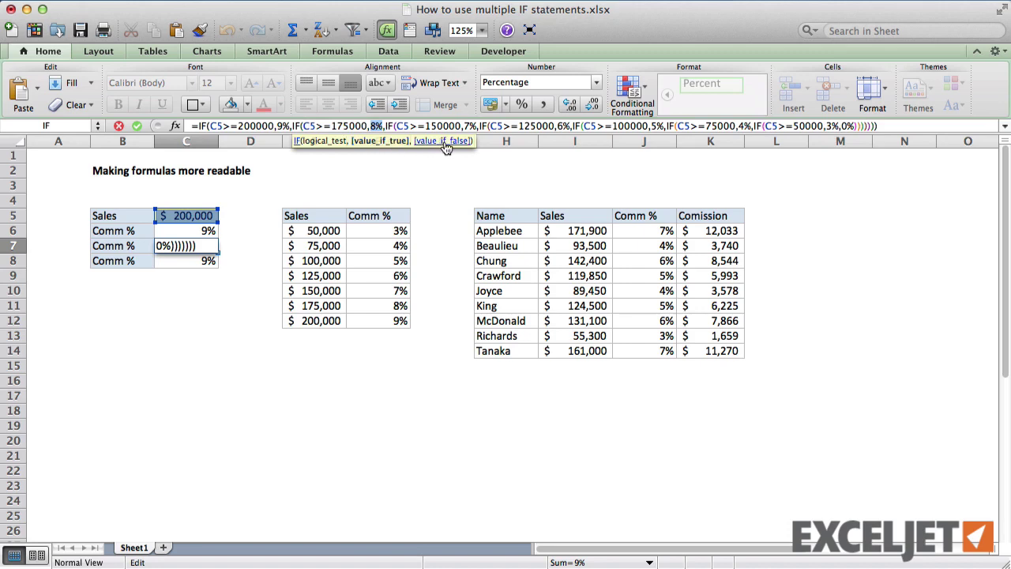
left_click(443, 142)
left_click(426, 125)
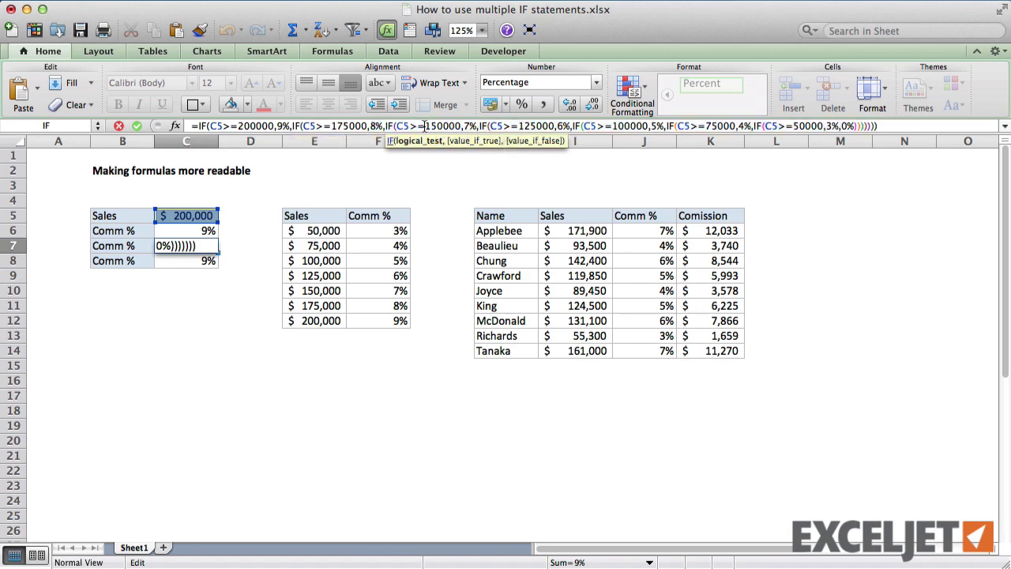
left_click(433, 142)
left_click(458, 142)
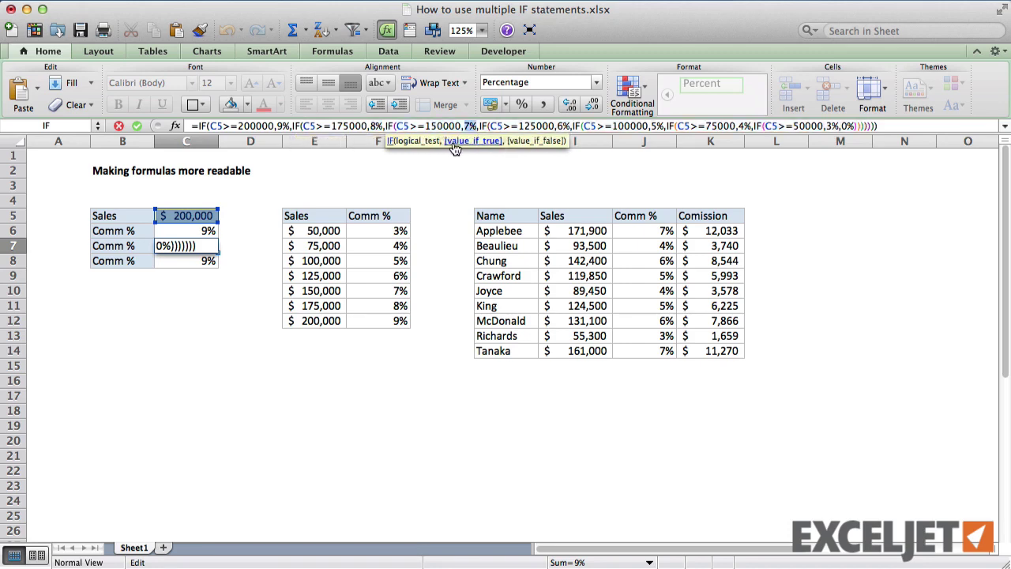
left_click(536, 142)
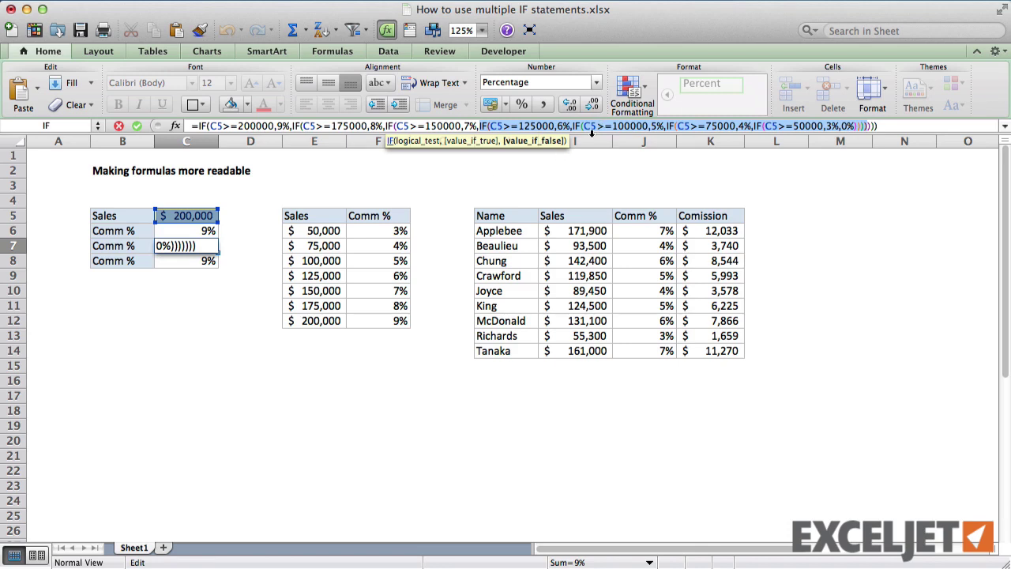
Expand the formula bar to several lines tall and place the cursor after the first =IF.
left_click_drag(592, 134, 586, 275)
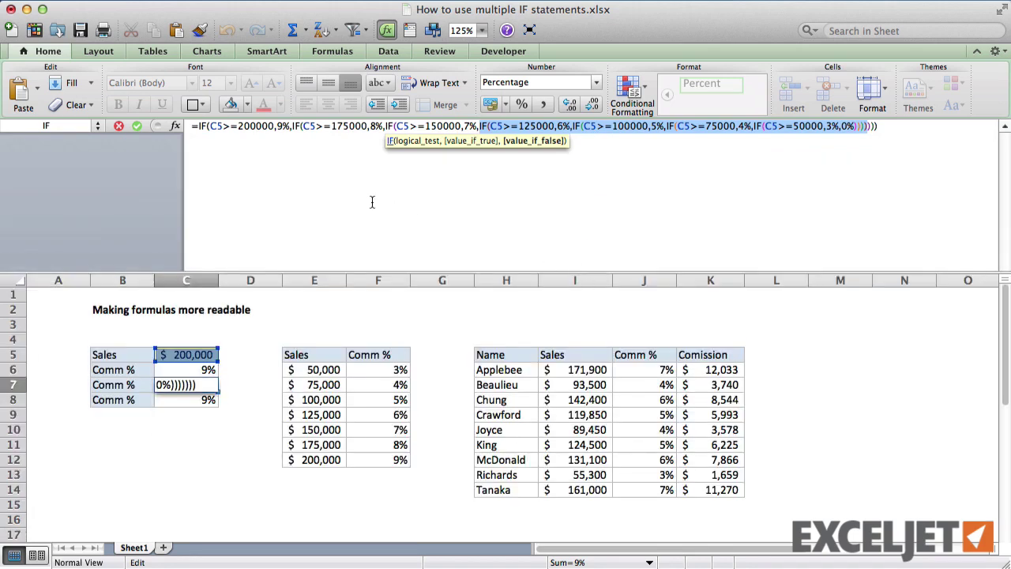
left_click(206, 126)
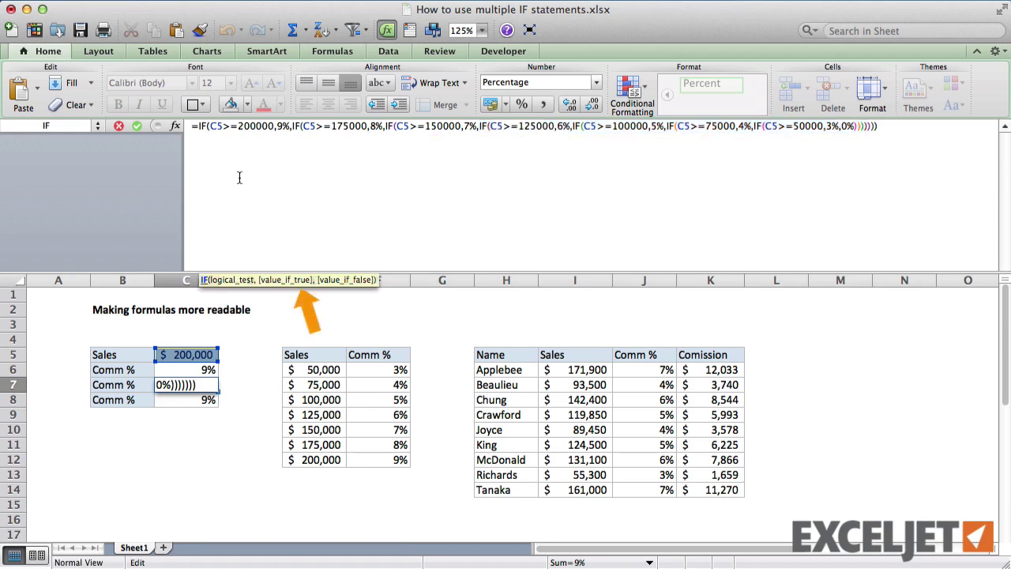
Add line breaks after the 9% and 8% results so the next IFs start new lines.
left_click(282, 281)
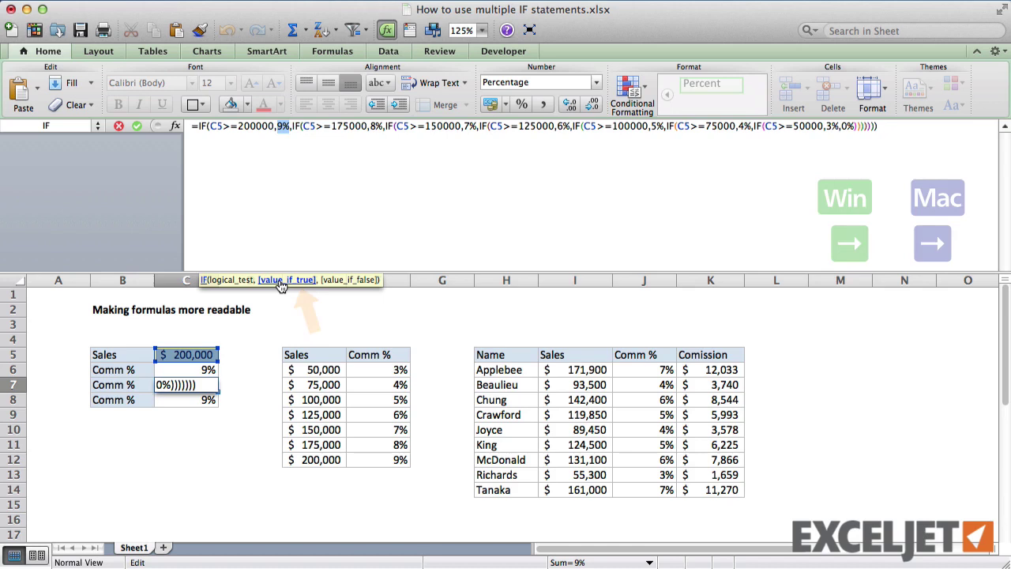
key("Right")
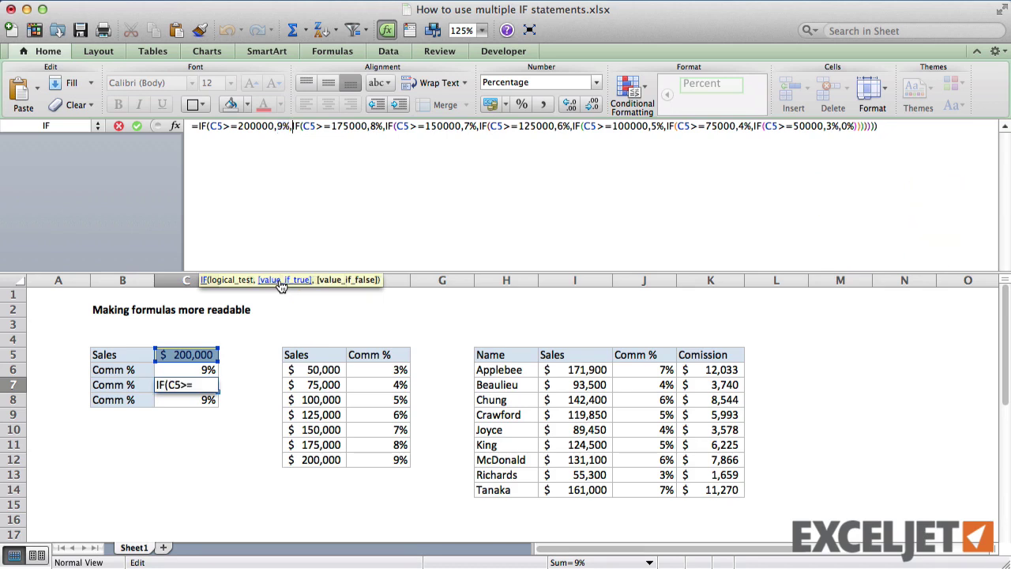
key("ctrl+alt+Return")
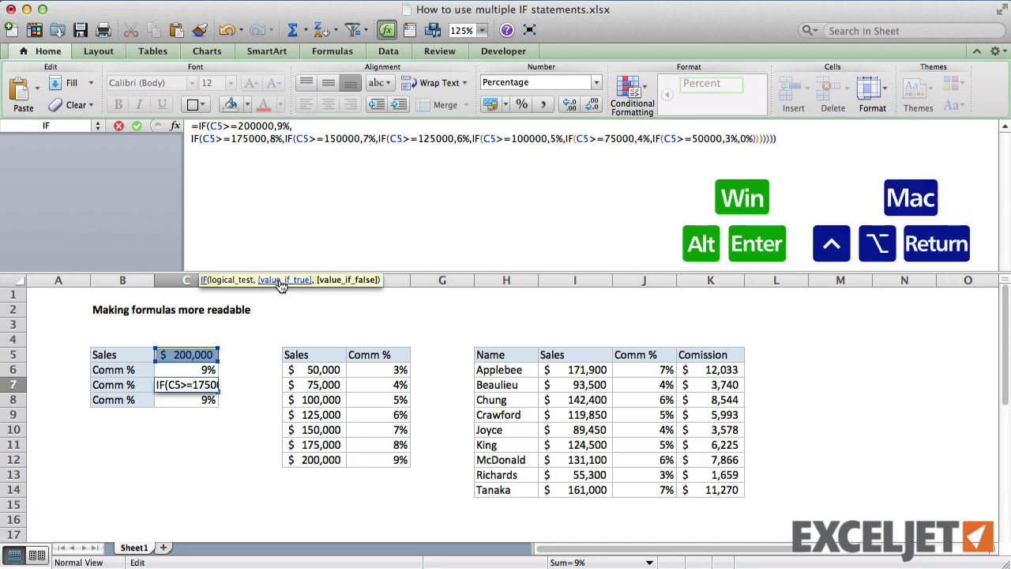
left_click(252, 147)
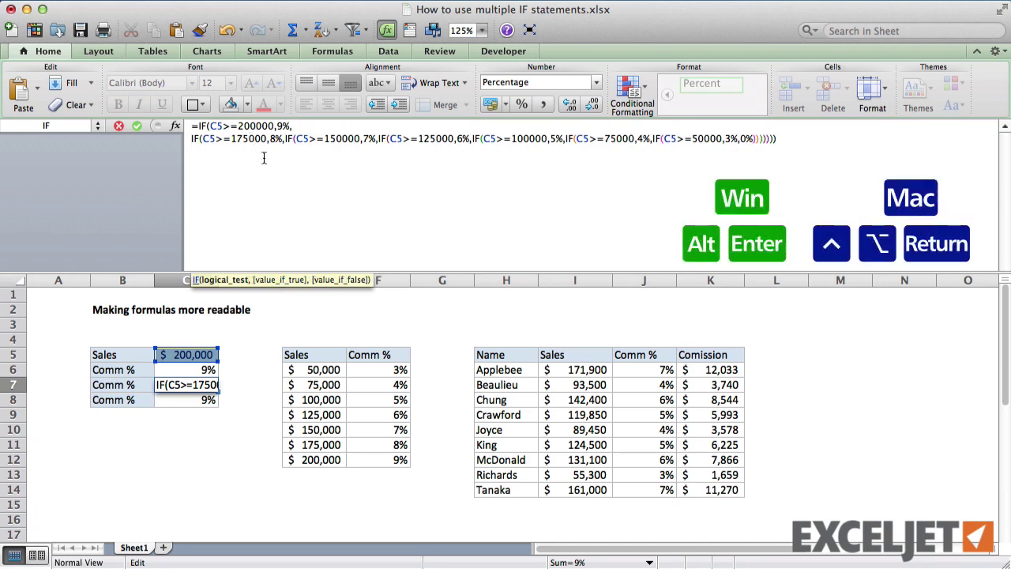
left_click(290, 283)
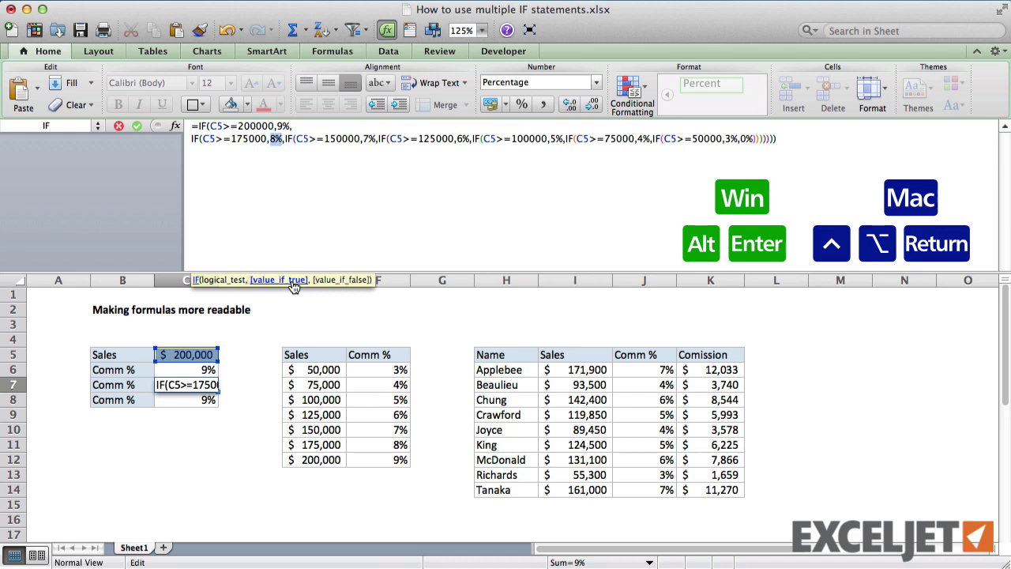
key("Right")
key("Right")
key("ctrl+alt+Return")
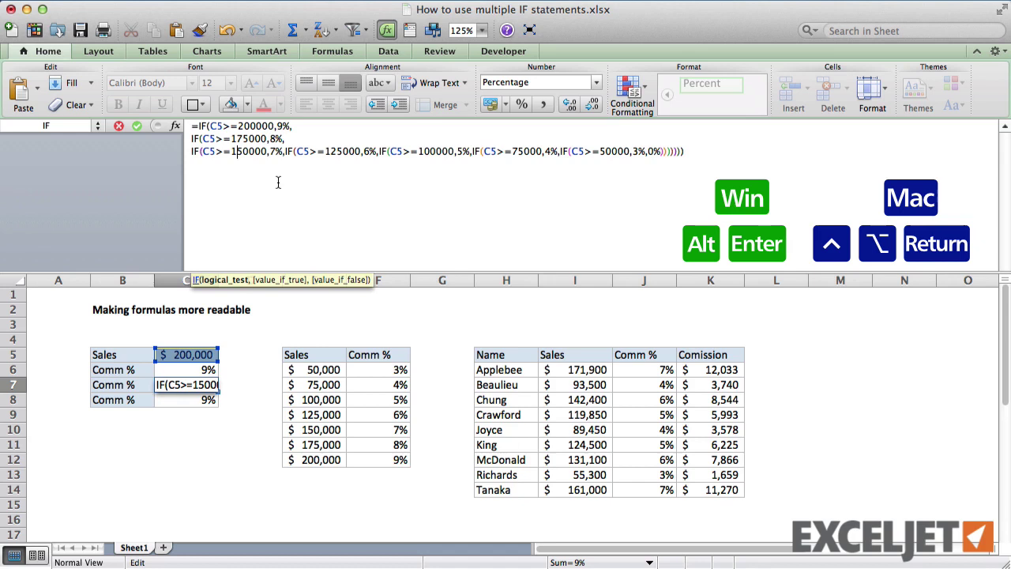
Break the formula after the 7%, 6% and 5% results, starting the 125000, 100000 and 75000 IFs on new lines.
left_click(293, 281)
key("Right")
key("Right")
key("ctrl+alt+Return")
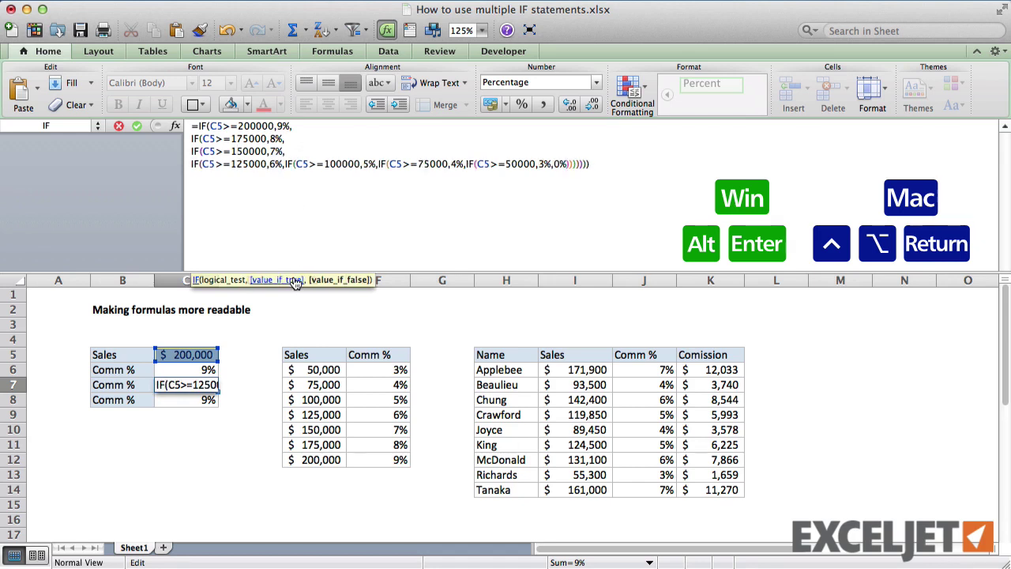
left_click(305, 281)
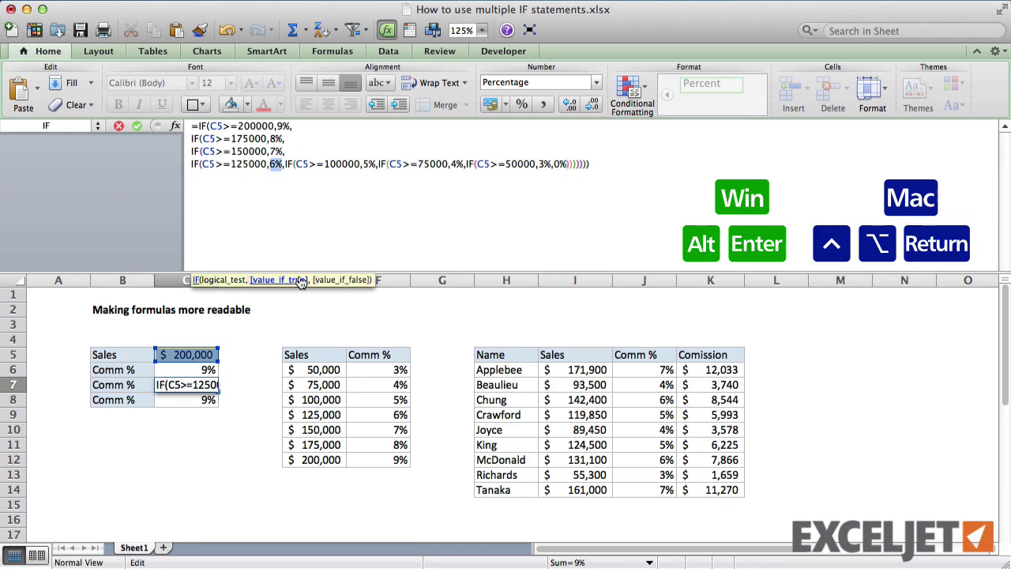
key("Right")
key("Right")
key("ctrl+alt+Return")
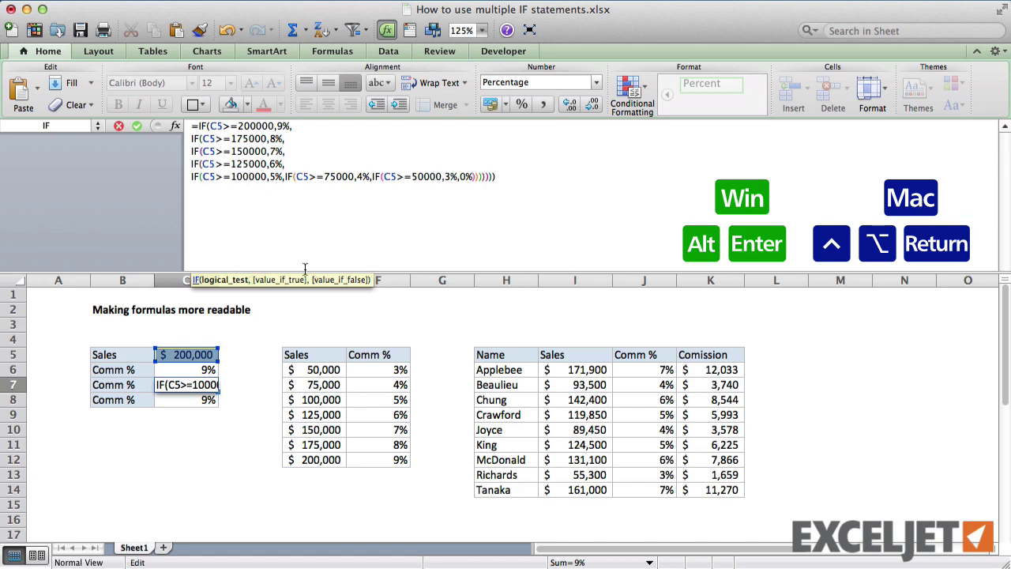
left_click(294, 281)
key("Right")
key("Right")
key("ctrl+alt+Return")
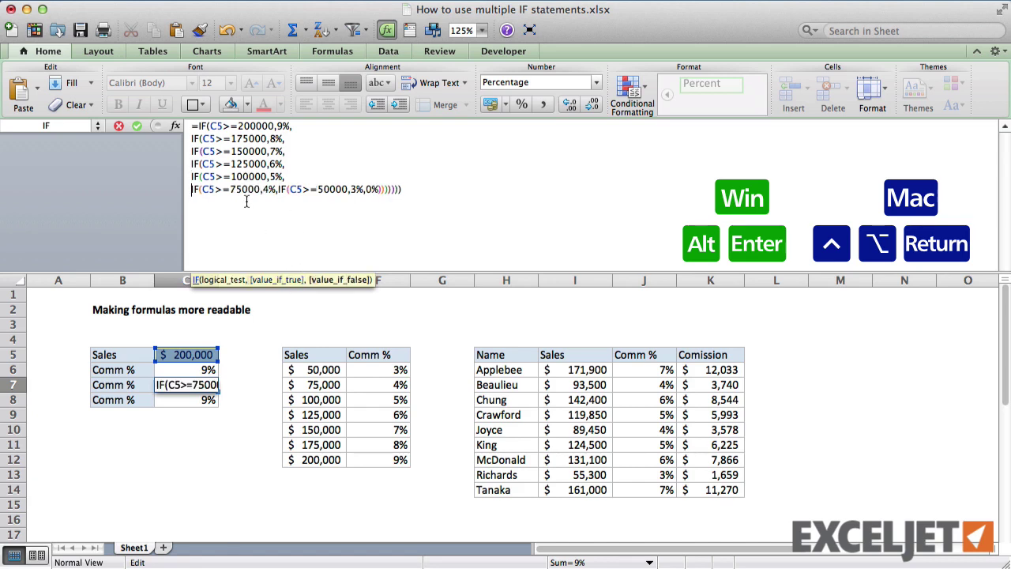
Break after the 4% and 3% results and after the equals sign, isolating the final 0% and first IF.
left_click(291, 281)
key("Right")
key("Right")
key("ctrl+alt+Return")
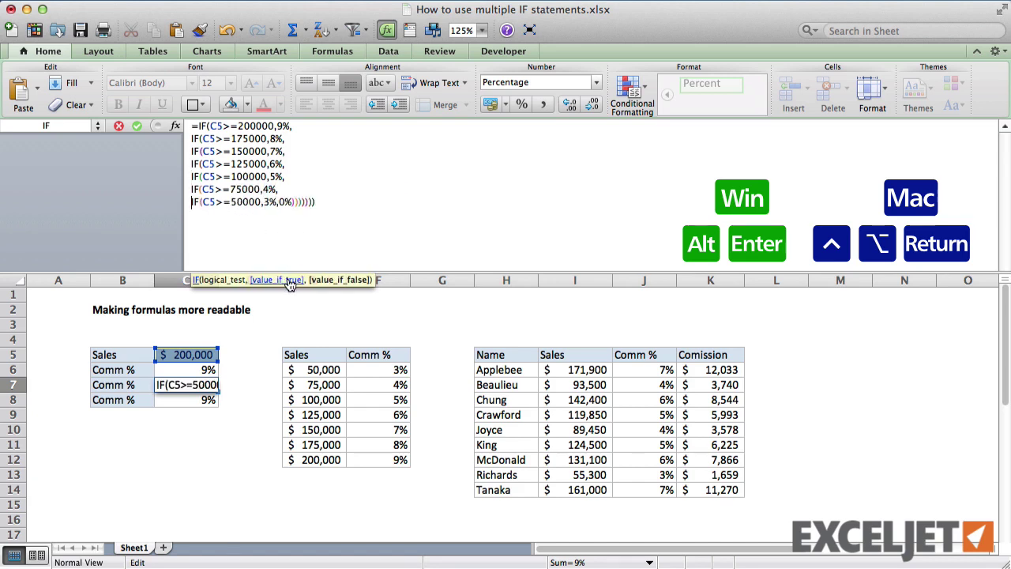
key("Right")
key("Right")
key("Right")
key("Right")
key("Right")
key("Right")
key("Right")
key("Right")
key("Right")
left_click(283, 280)
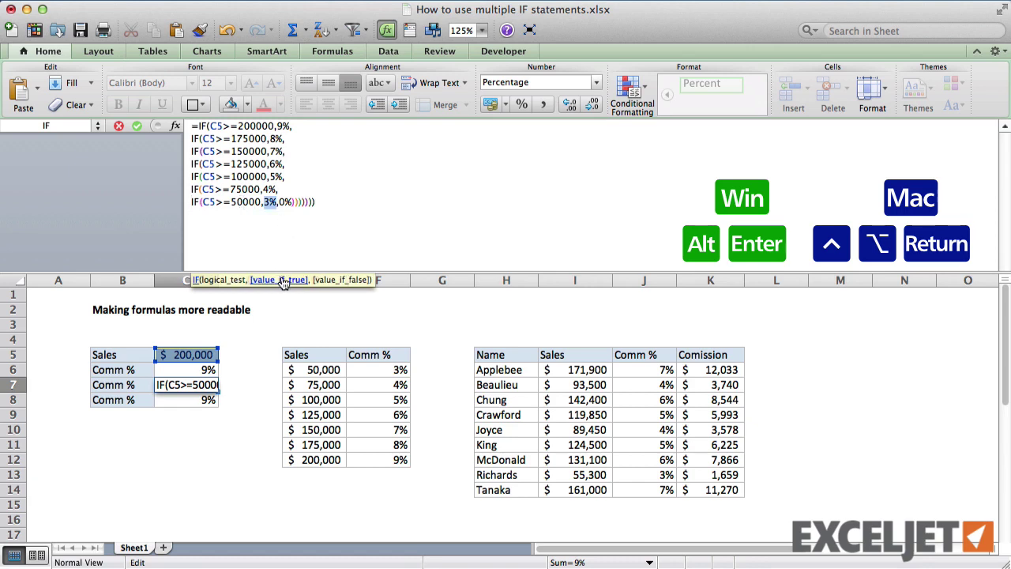
key("Right")
key("Right")
key("ctrl+alt+Return")
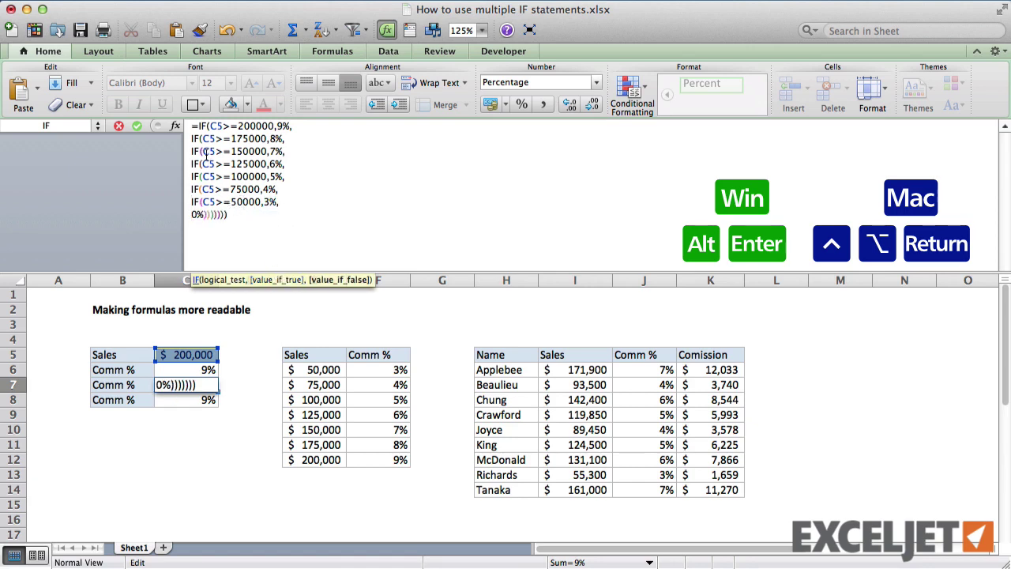
left_click(196, 127)
key("ctrl+alt+Return")
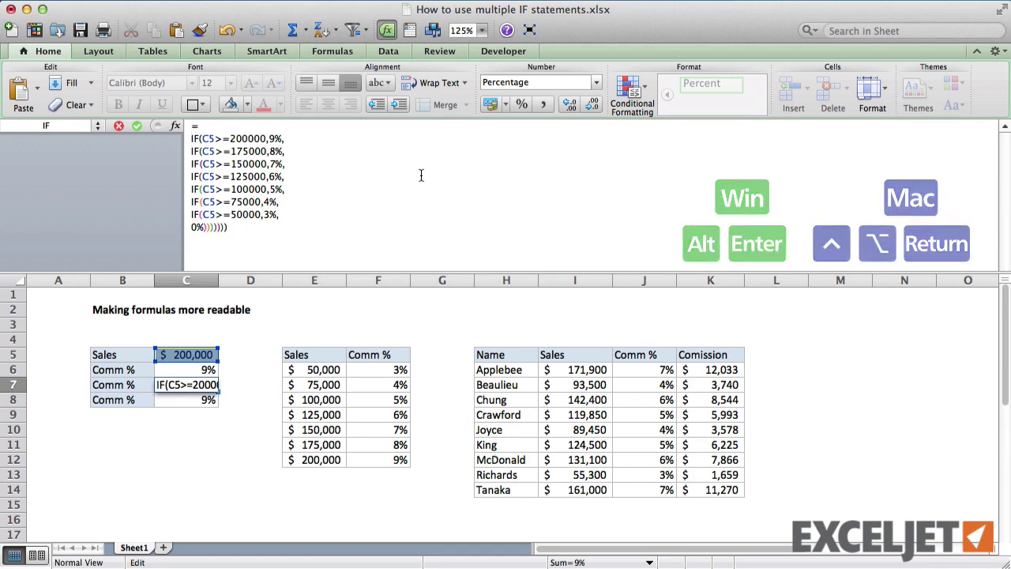
Commit the multi-line formula in C7, view C6's single-line nested IF, and return to C7.
key("Return")
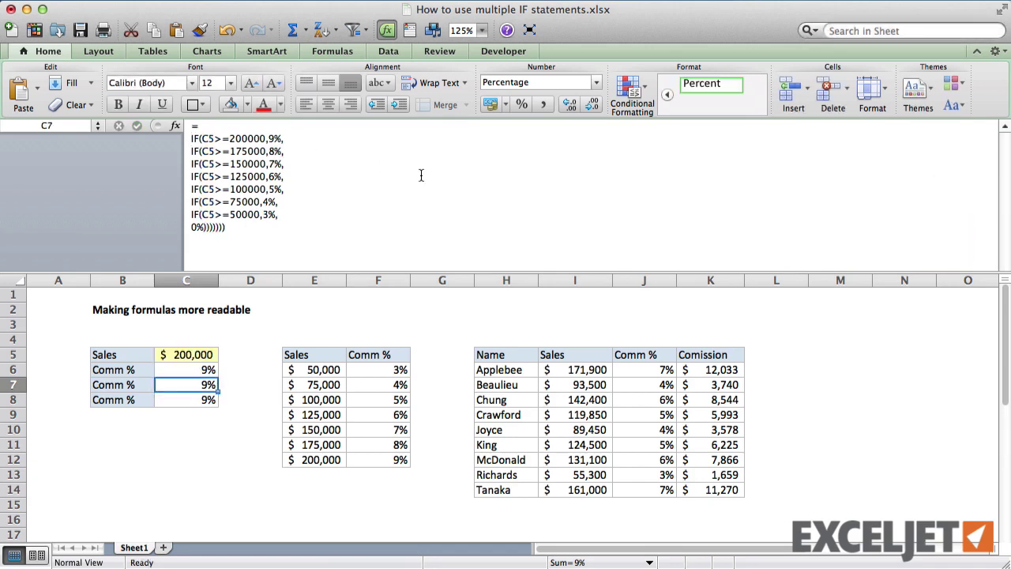
key("Up")
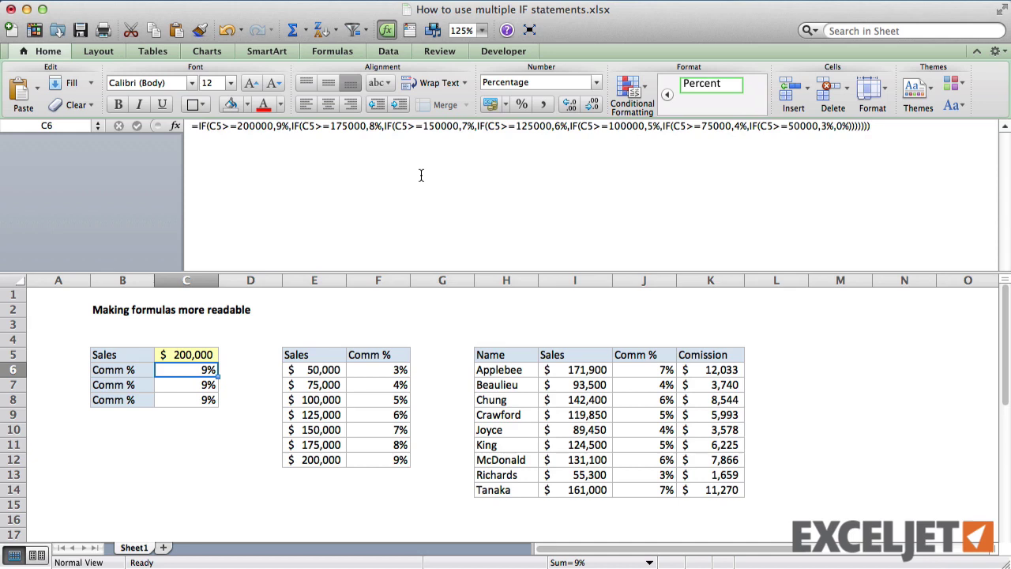
key("Down")
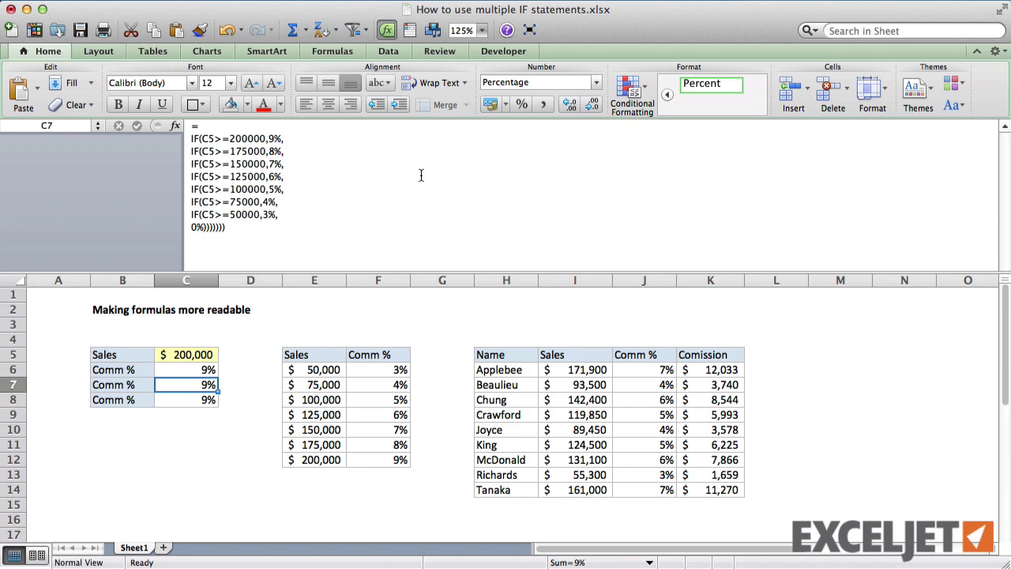
Move to C8 to view its =VLOOKUP(C5,comm_table,2,1) formula and shrink the formula bar to one line.
key("Down")
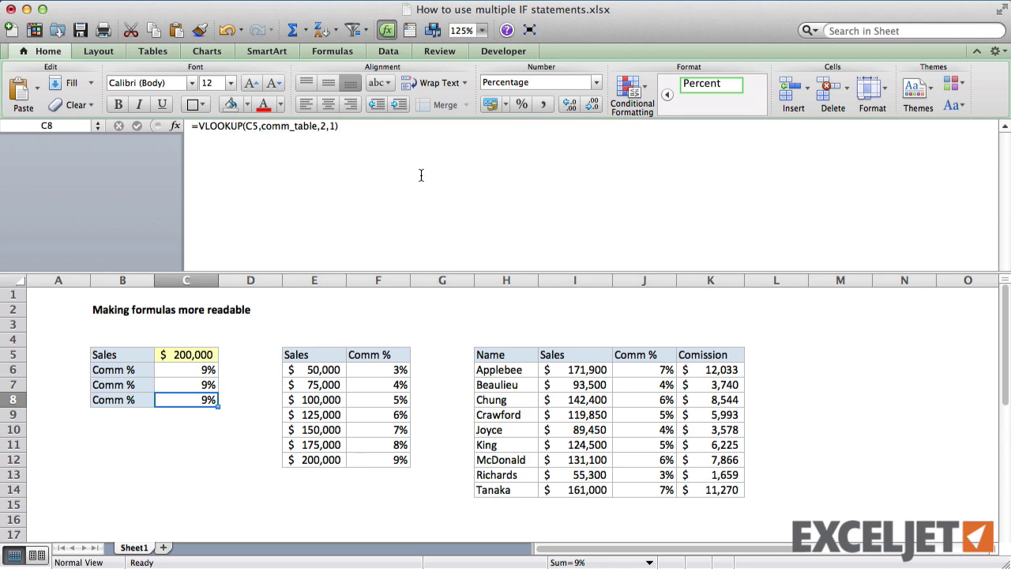
left_click_drag(410, 271, 403, 130)
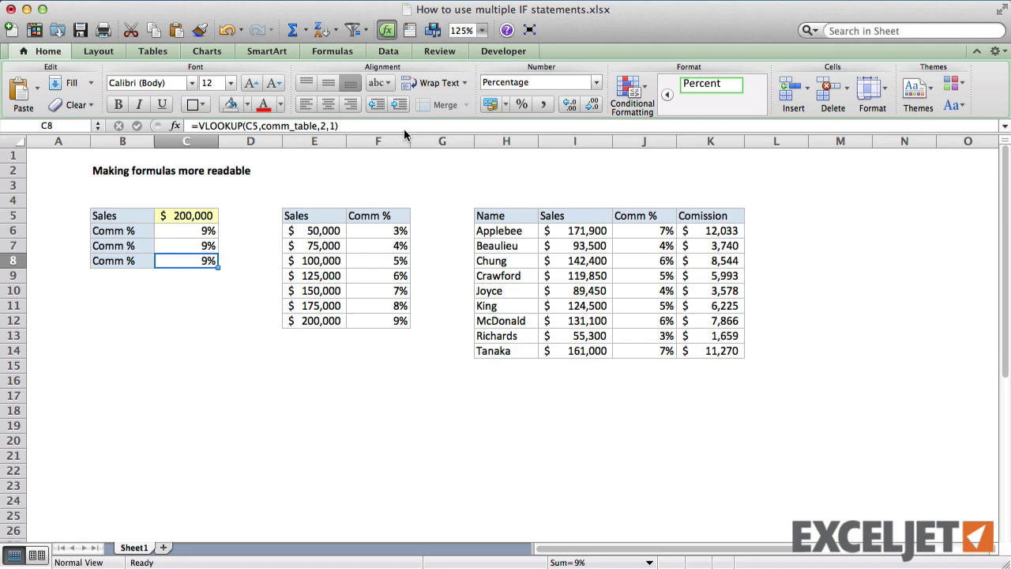